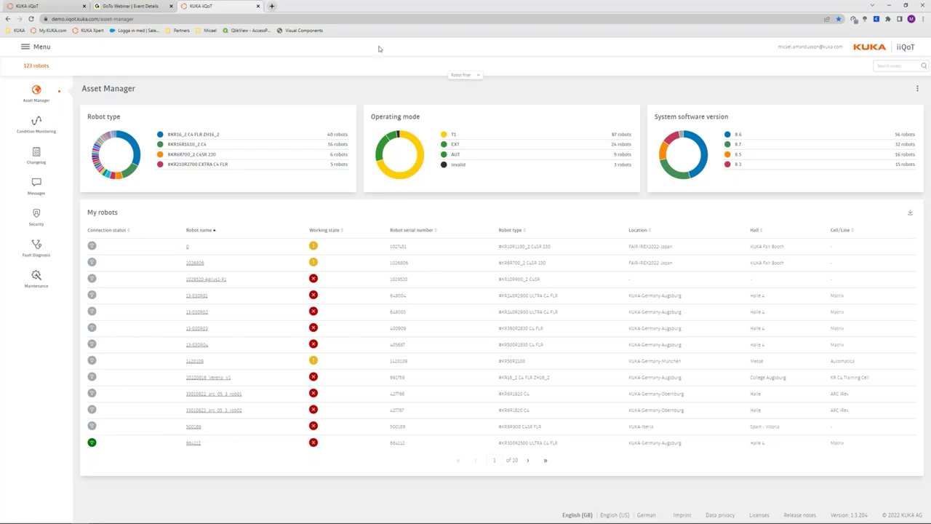
# - Filter the robot fleet by the site KUKA-Germany-Augsburg
pyautogui.click(470, 76)
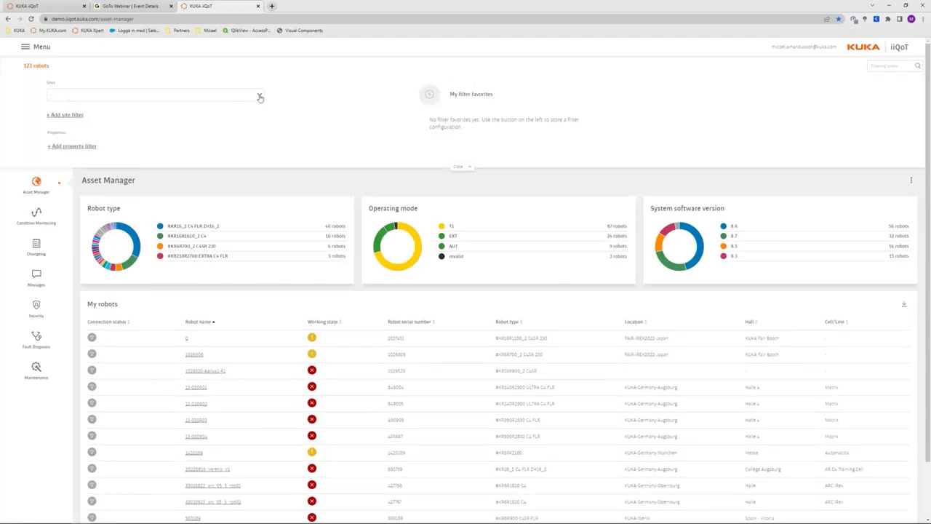
pyautogui.click(259, 97)
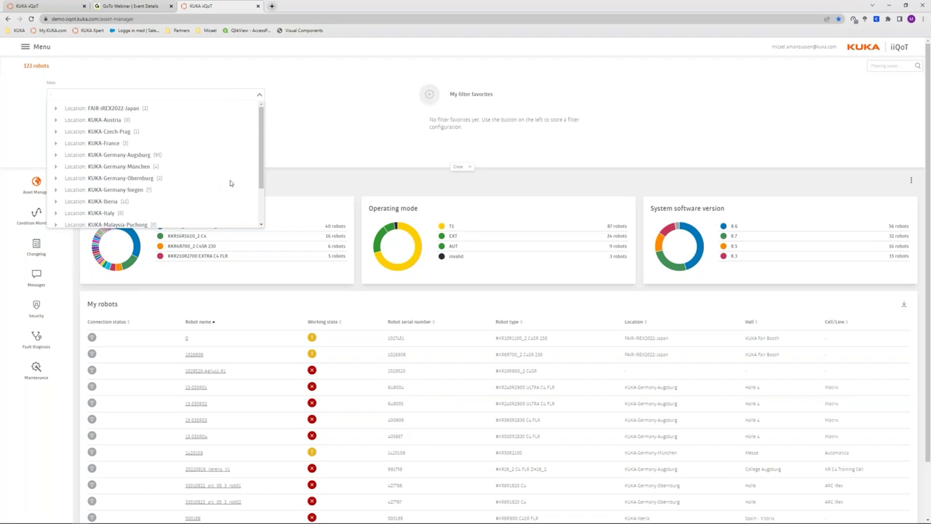
pyautogui.click(107, 155)
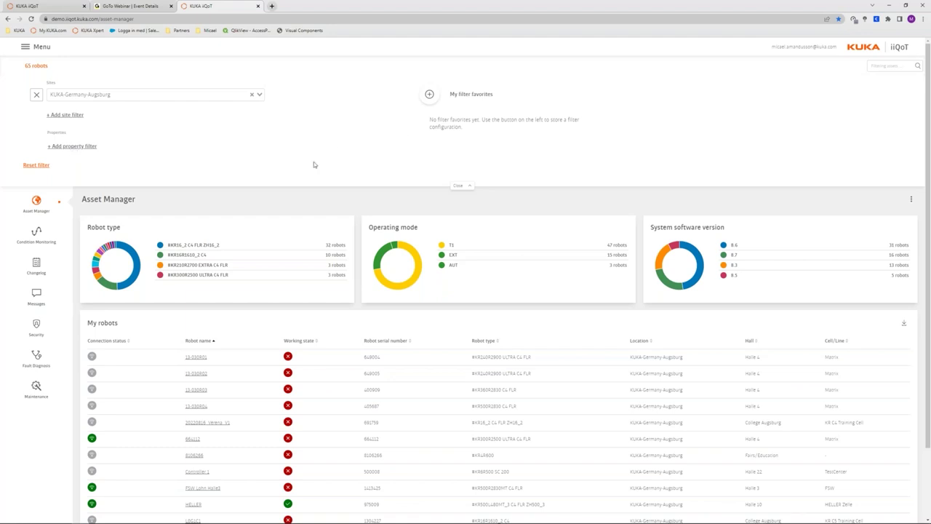
pyautogui.click(463, 187)
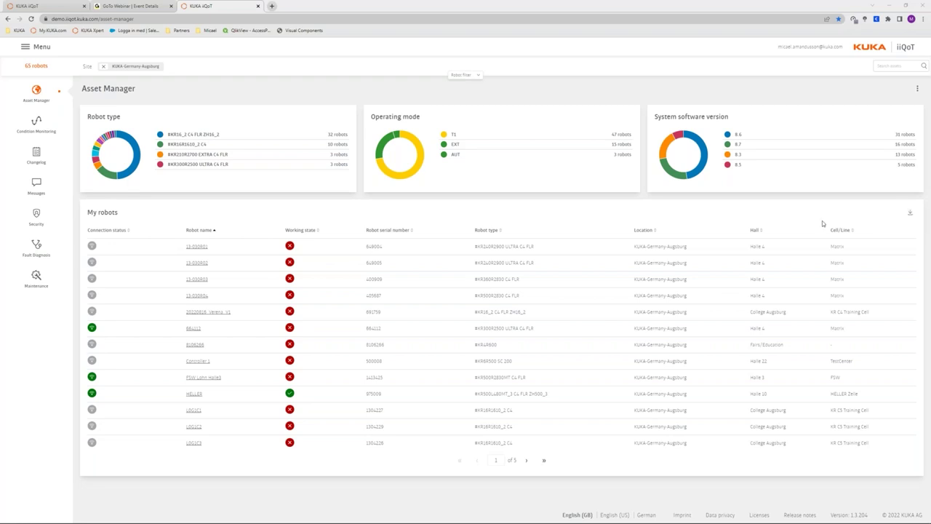
pyautogui.click(918, 90)
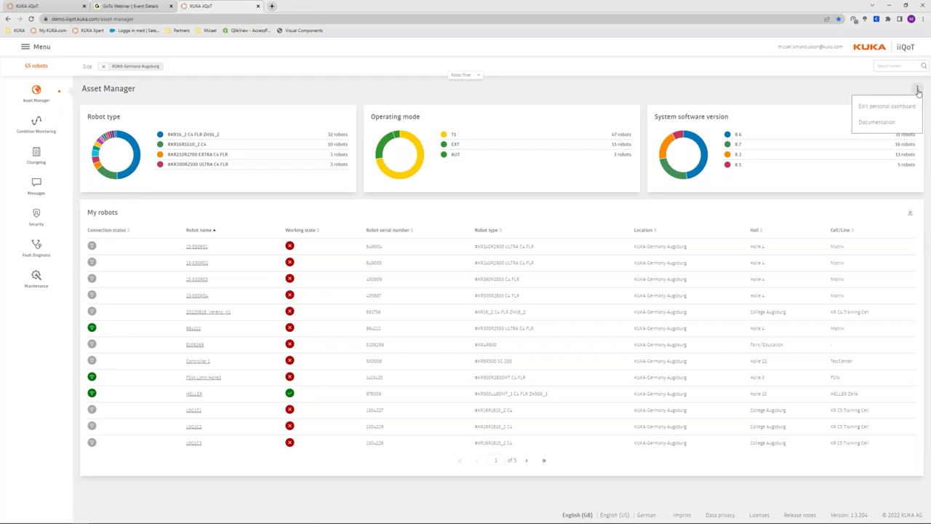
pyautogui.click(892, 89)
pyautogui.click(917, 90)
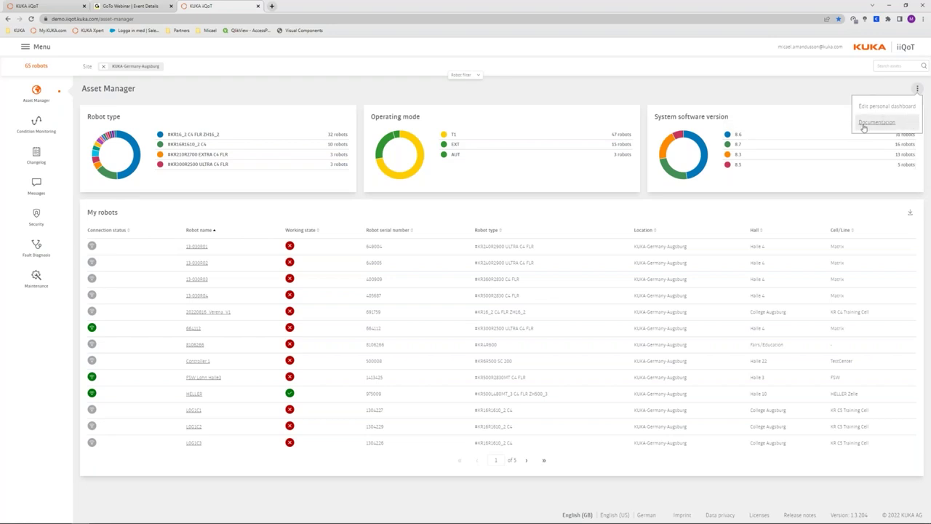
pyautogui.click(838, 93)
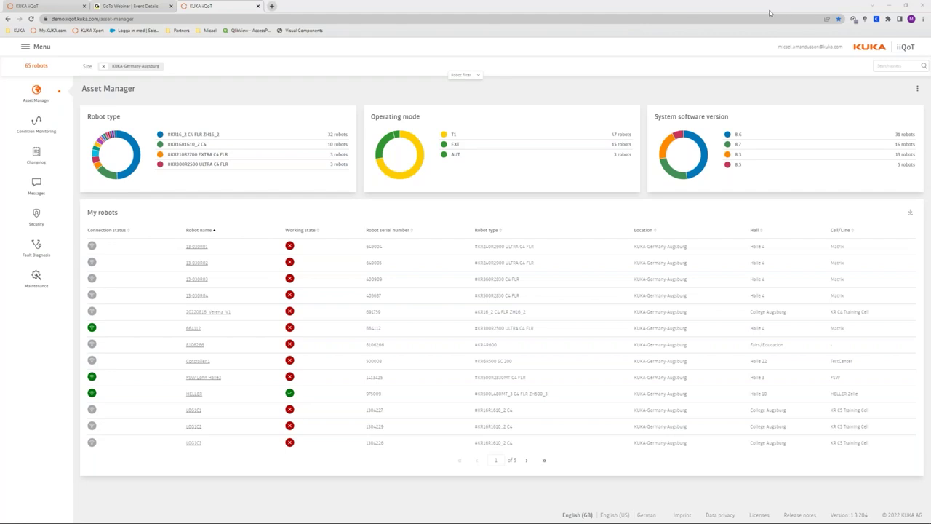
# - Open the detail page of the robot HELLER from the robot list
pyautogui.moveTo(408, 179)
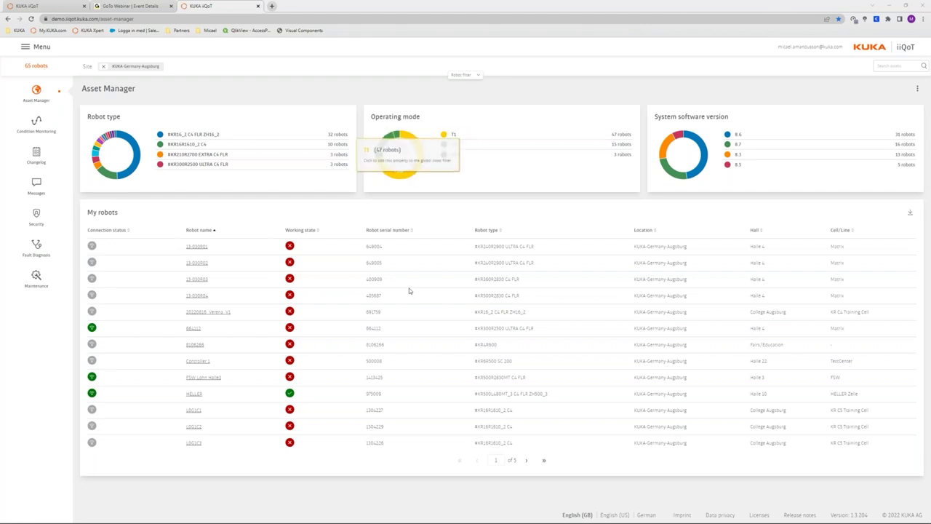
pyautogui.click(193, 394)
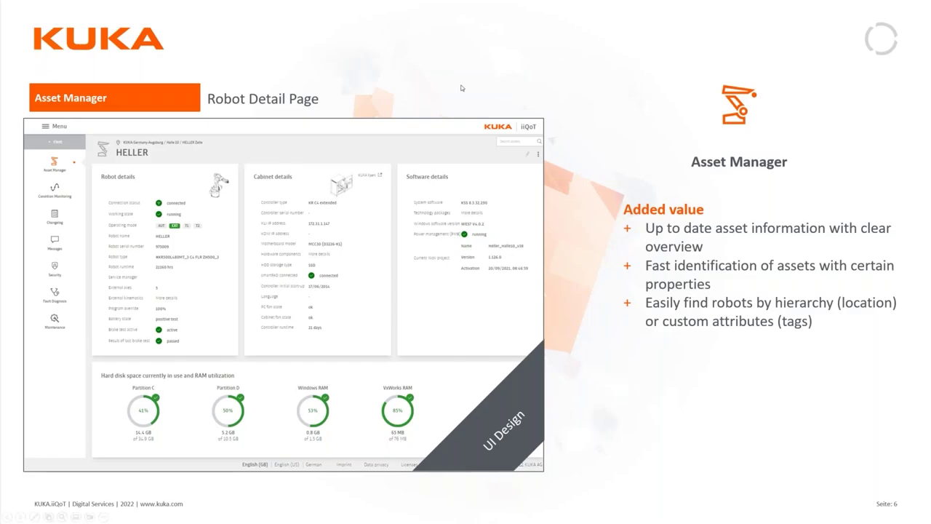
pyautogui.press('Right')
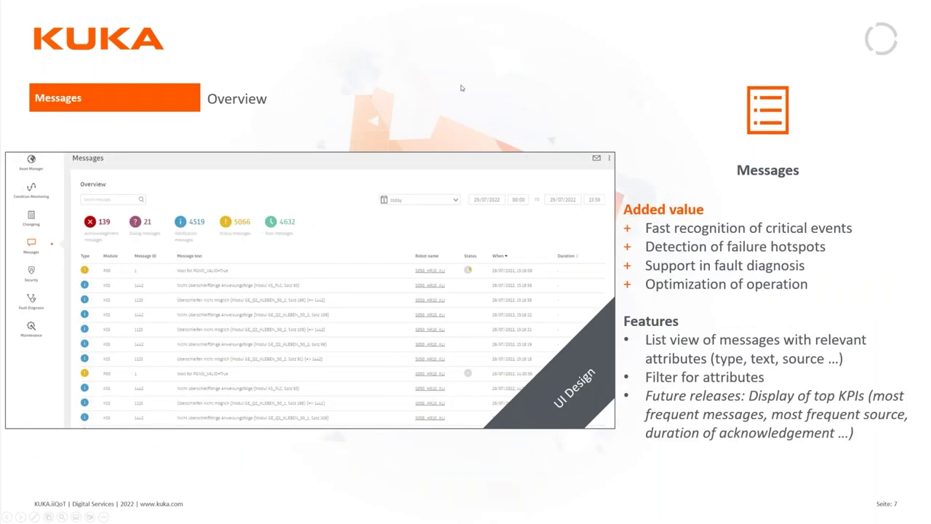
pyautogui.click(402, 132)
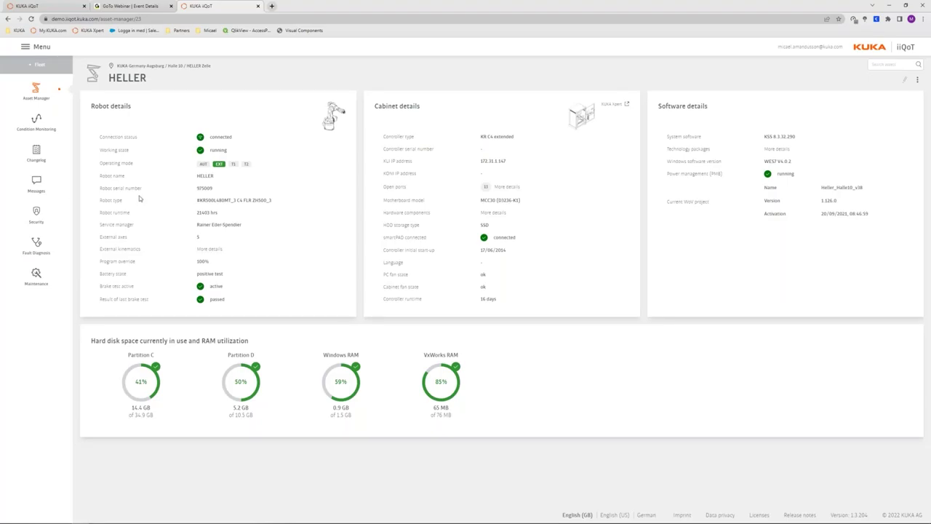
# - Open the messages of the robot HELLER and set their time range to today
pyautogui.click(38, 186)
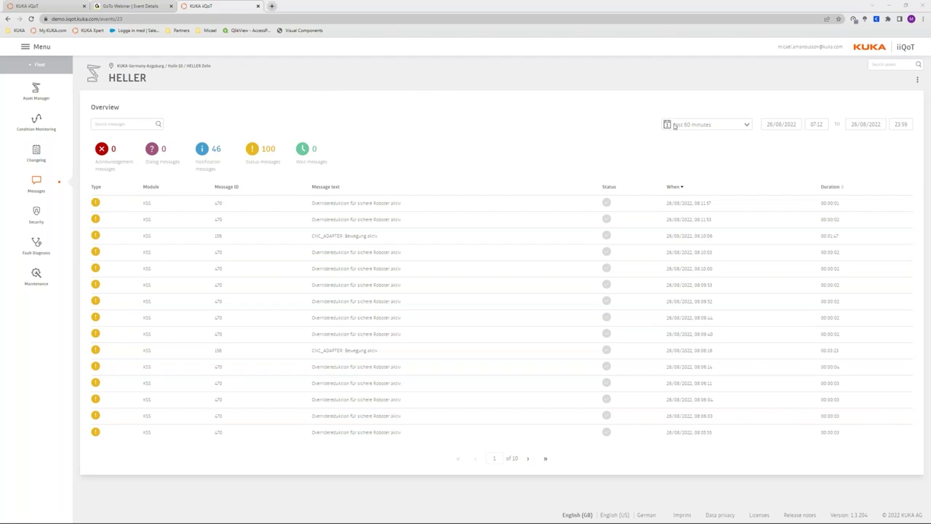
pyautogui.click(748, 126)
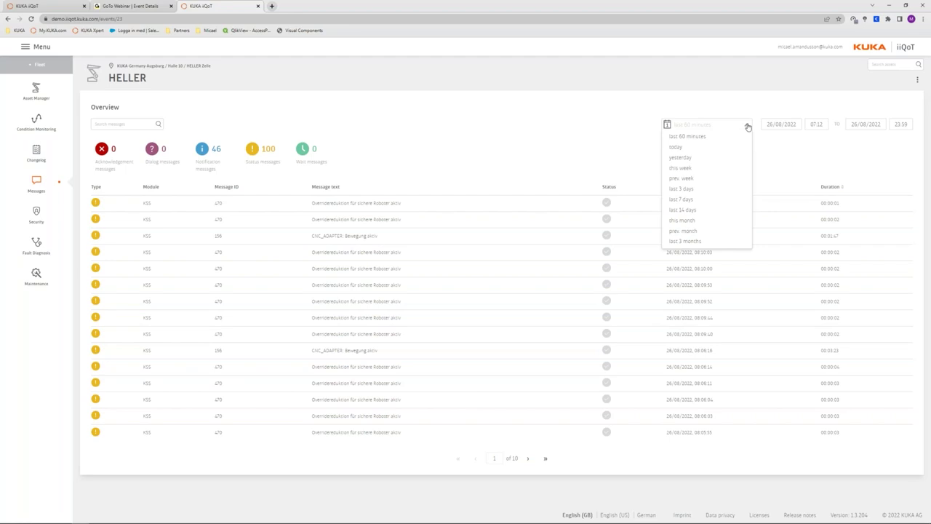
pyautogui.click(686, 148)
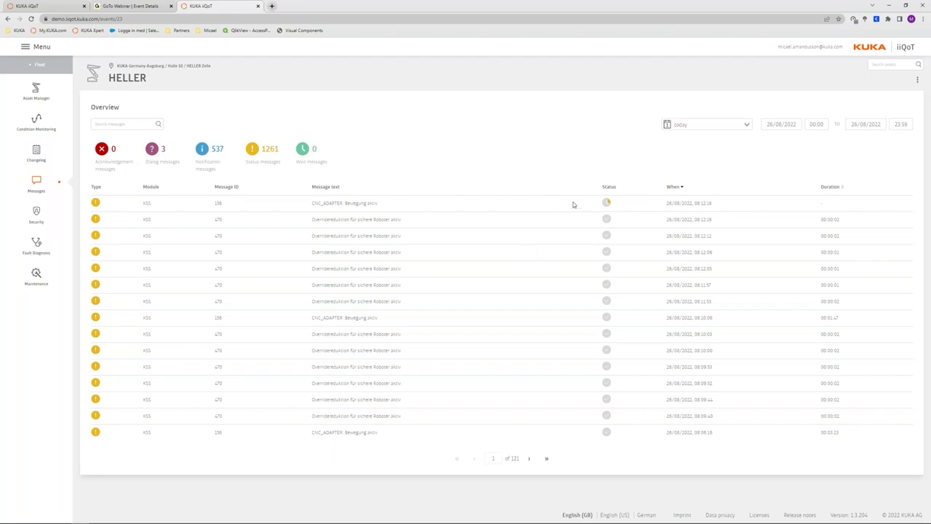
# - Filter HELLER's messages by dialog messages, and switch the filter to status messages
pyautogui.moveTo(610, 203)
pyautogui.click(154, 157)
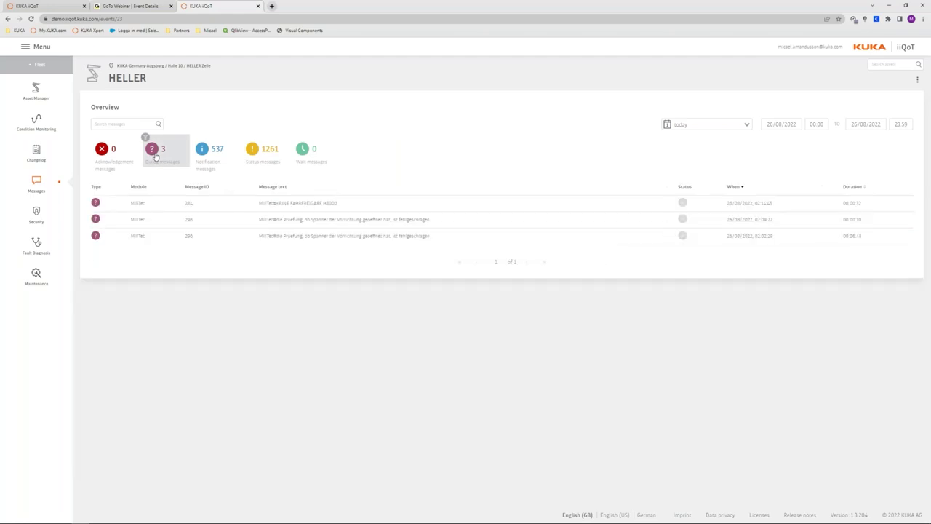
pyautogui.click(272, 157)
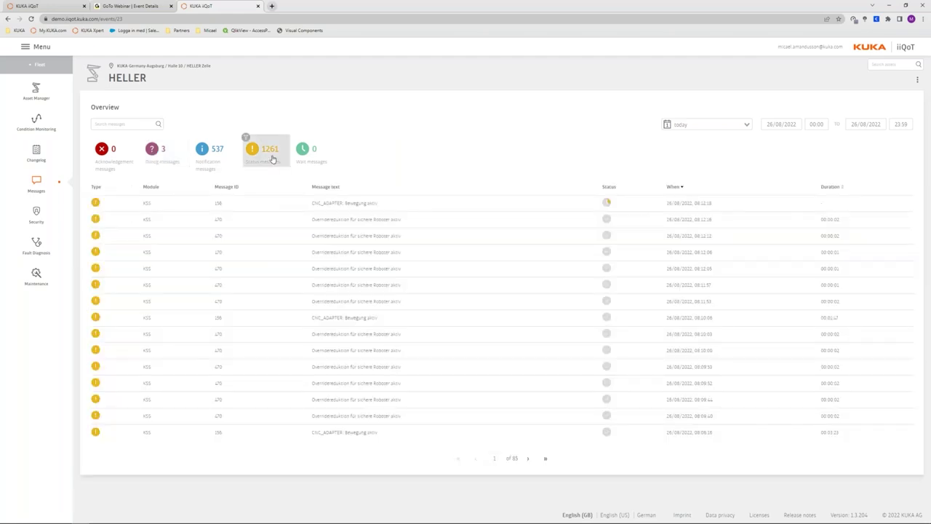
# - Remove the KUKA-Germany-Augsburg site filter from the fleet-wide messages and open the message notification rules
pyautogui.click(41, 66)
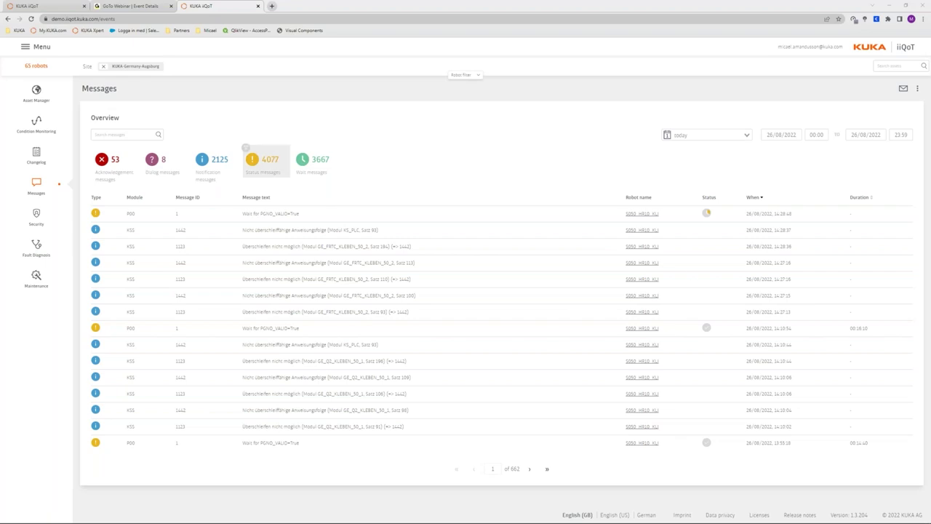
pyautogui.click(462, 77)
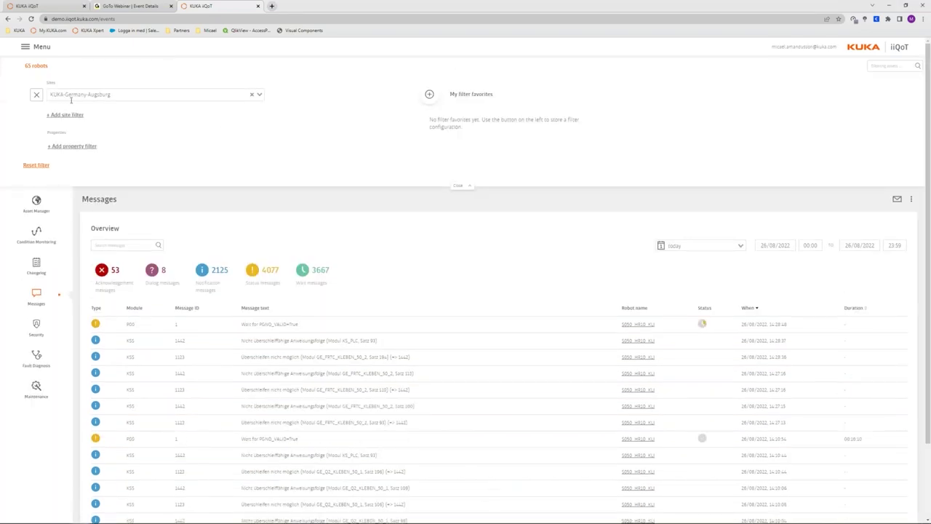
pyautogui.click(253, 97)
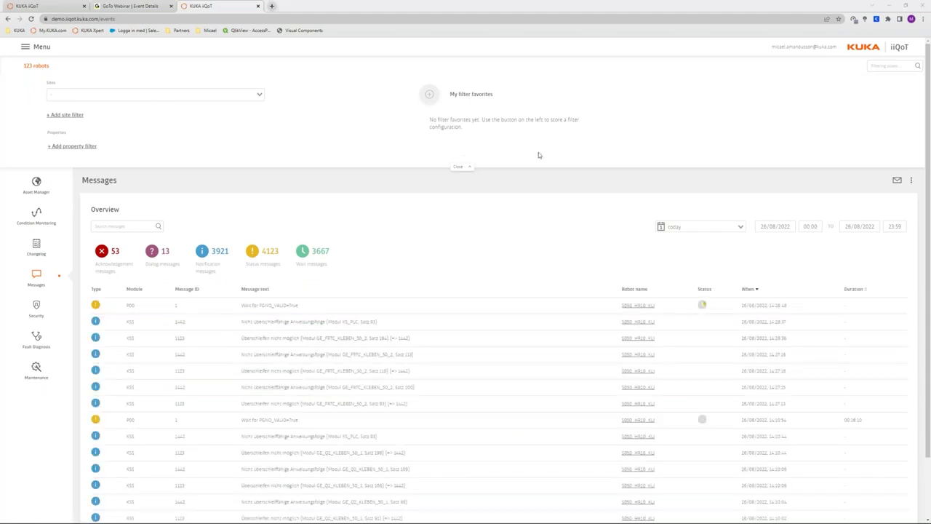
pyautogui.click(466, 168)
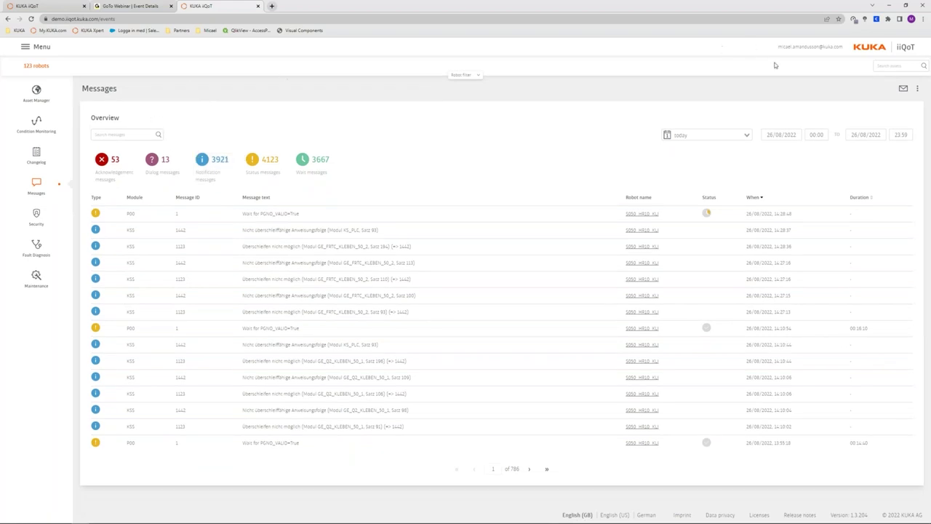
pyautogui.click(905, 90)
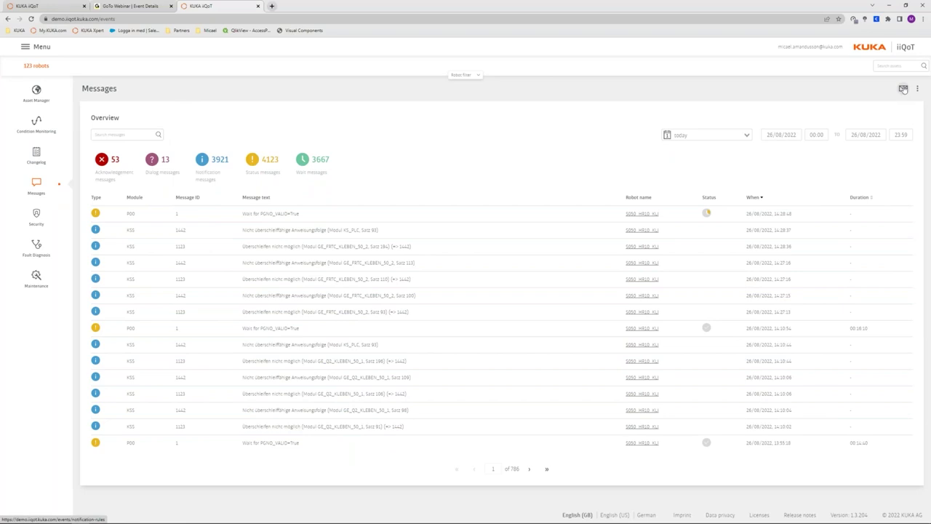
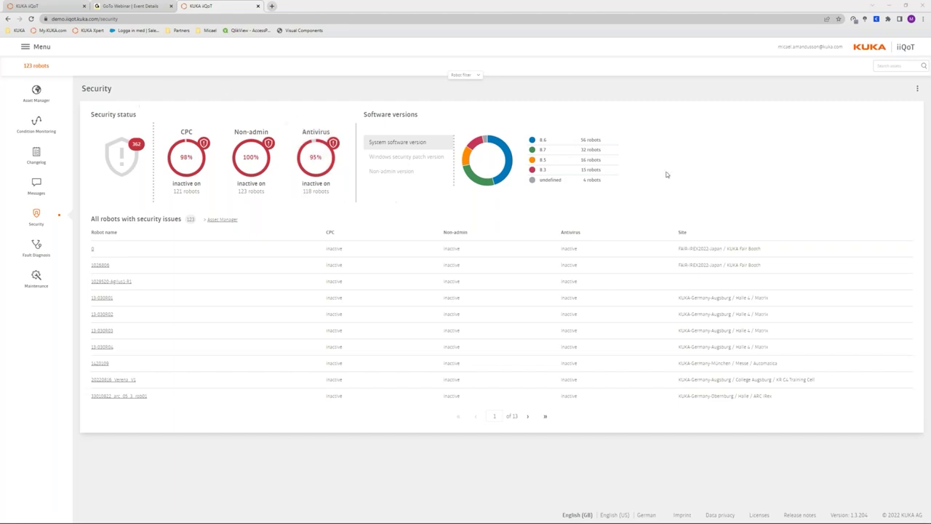
# - Filter the security overview by inactive antivirus and browse several pages of the affected robots
pyautogui.click(310, 173)
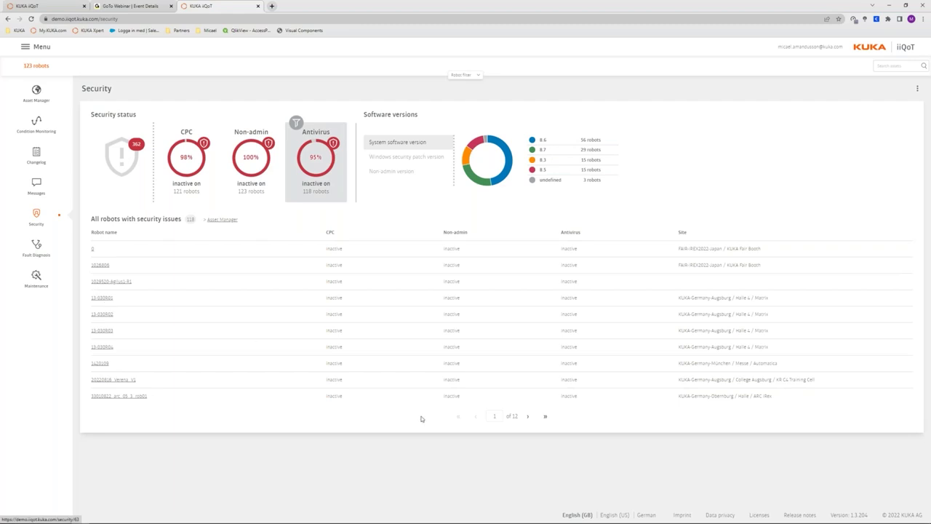
pyautogui.click(529, 416)
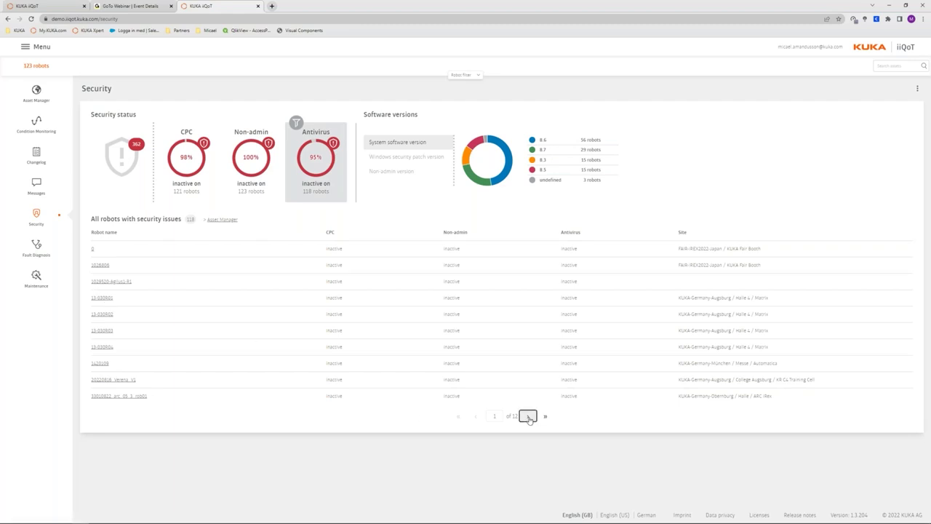
pyautogui.click(529, 416)
pyautogui.click(529, 417)
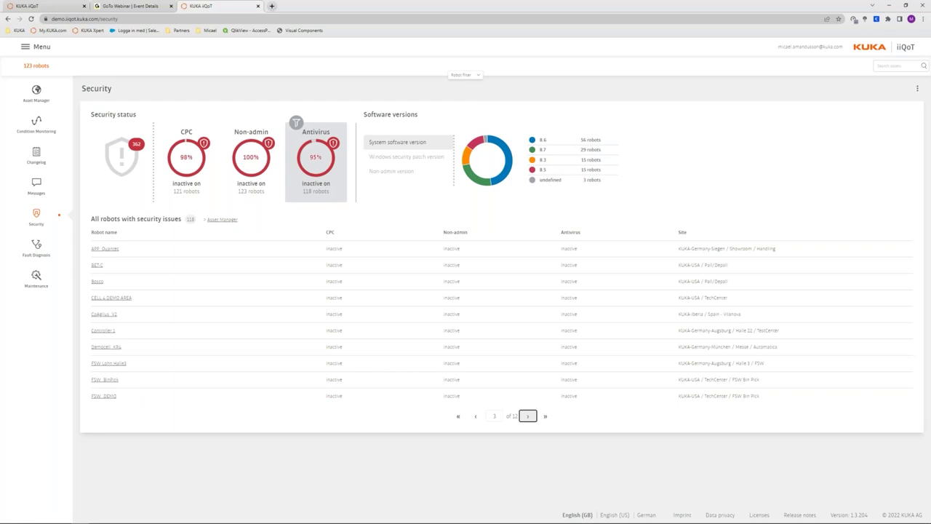
pyautogui.click(529, 416)
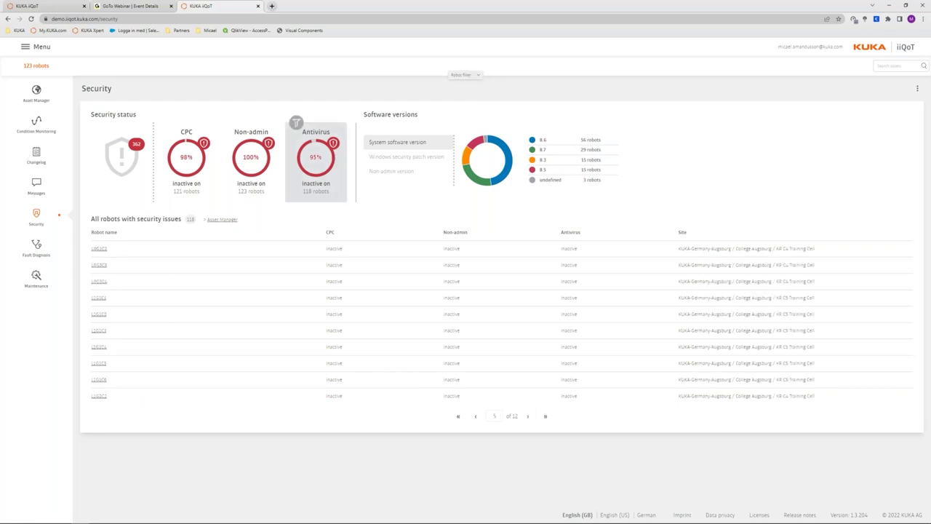
# - Restrict the security overview to robots at the site KUKA-Germany-Augsburg
pyautogui.click(464, 74)
pyautogui.click(259, 97)
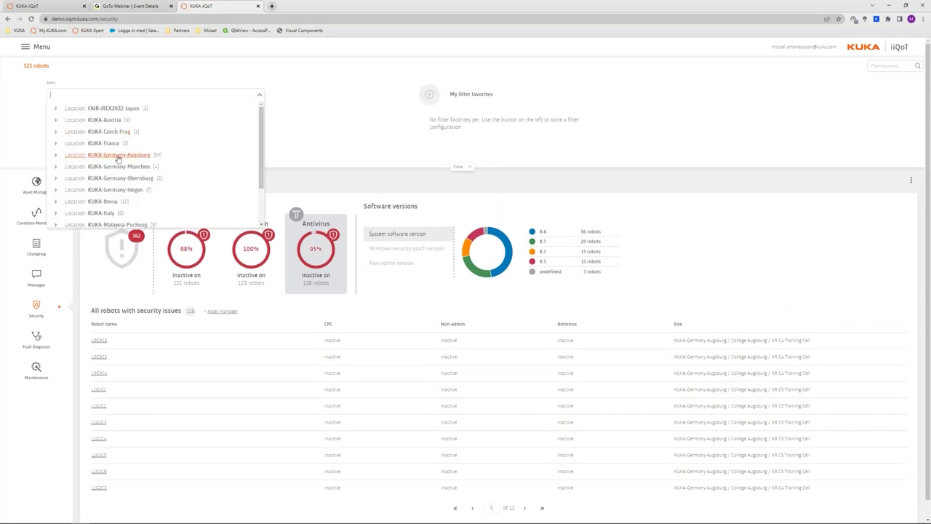
pyautogui.click(119, 156)
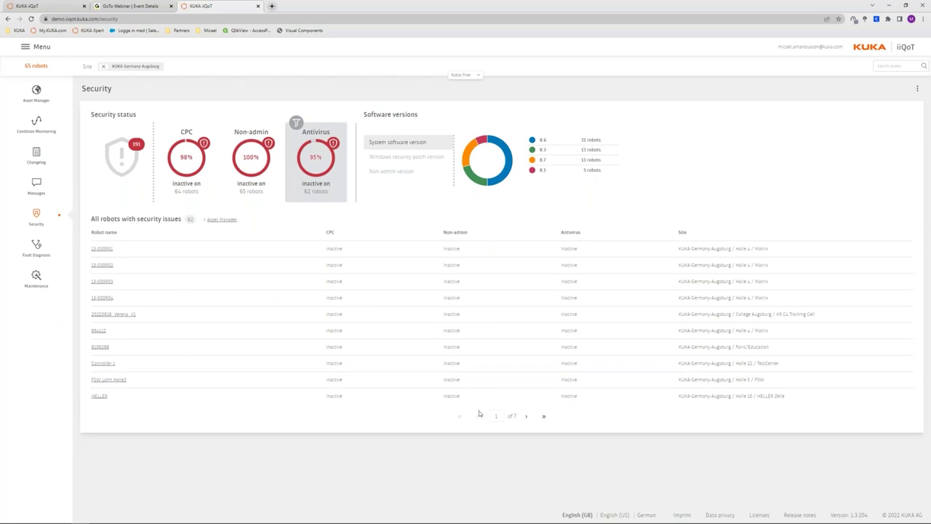
# - Find the robot OP120_R20 in the list of robots with security issues and open its security details
pyautogui.click(526, 416)
pyautogui.click(526, 415)
pyautogui.click(526, 416)
pyautogui.click(526, 416)
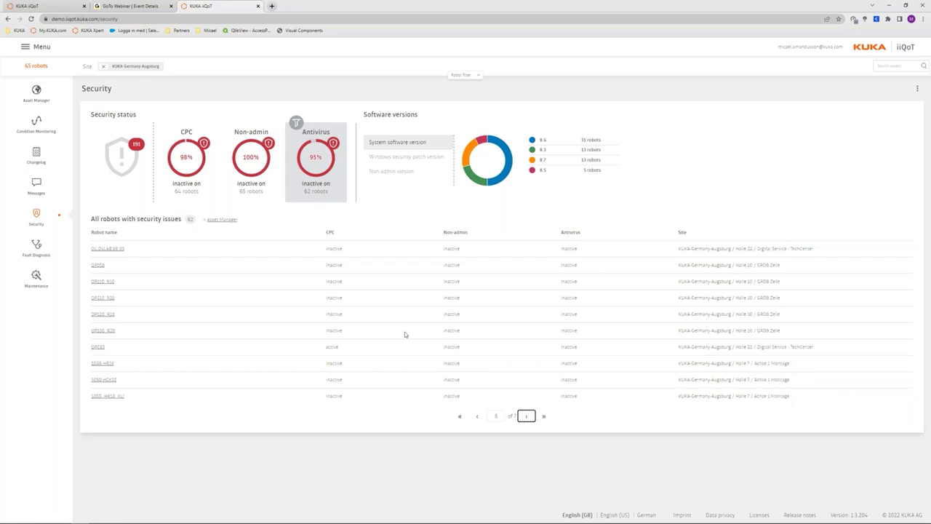
pyautogui.click(101, 331)
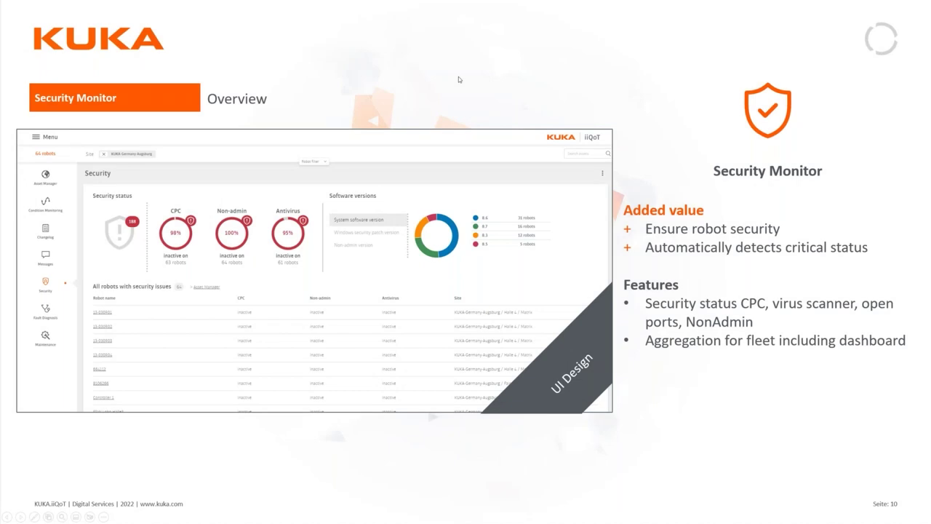
pyautogui.press('Right')
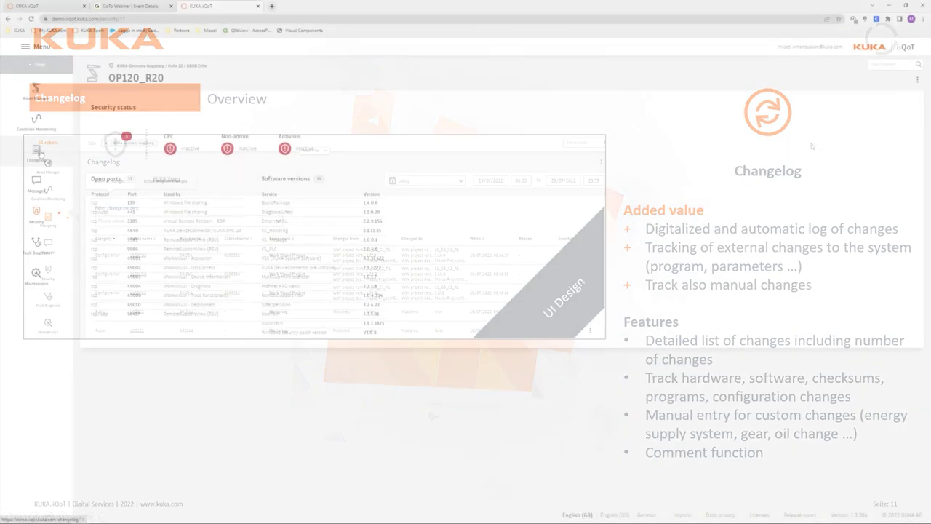
# - Open OP120_R20's changelog for the period from the beginning and show its robot program changes
pyautogui.click(37, 153)
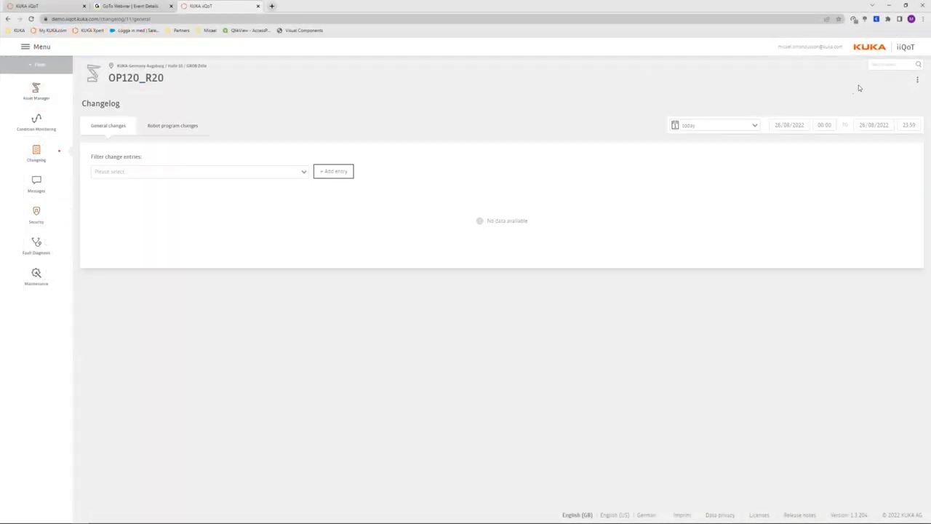
pyautogui.click(756, 128)
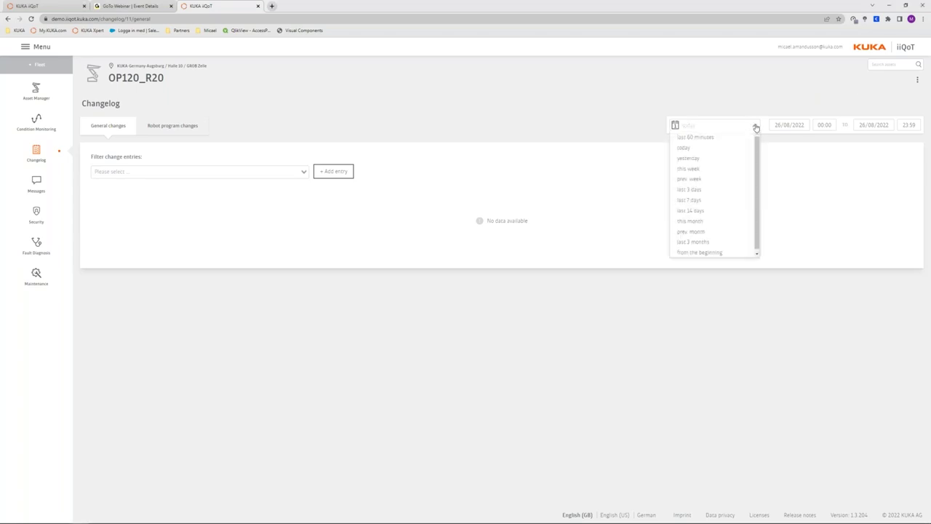
pyautogui.click(699, 253)
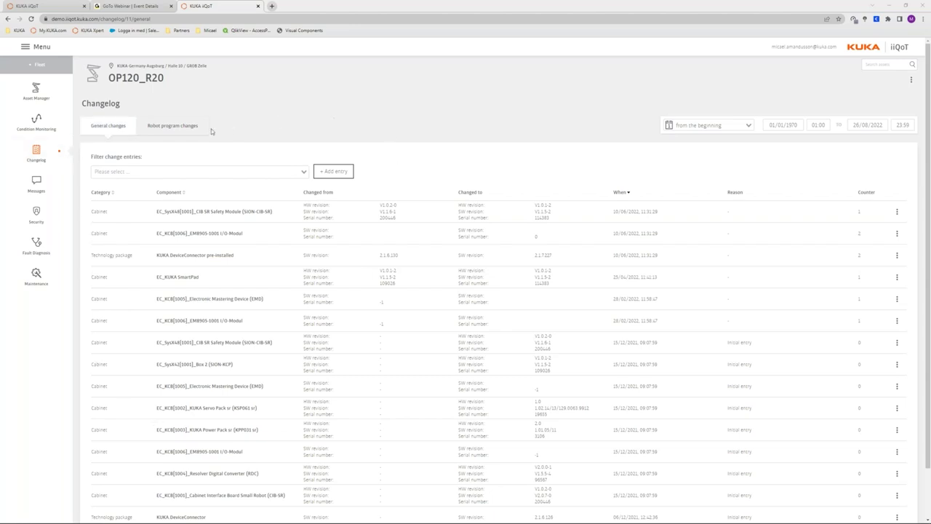
pyautogui.click(180, 131)
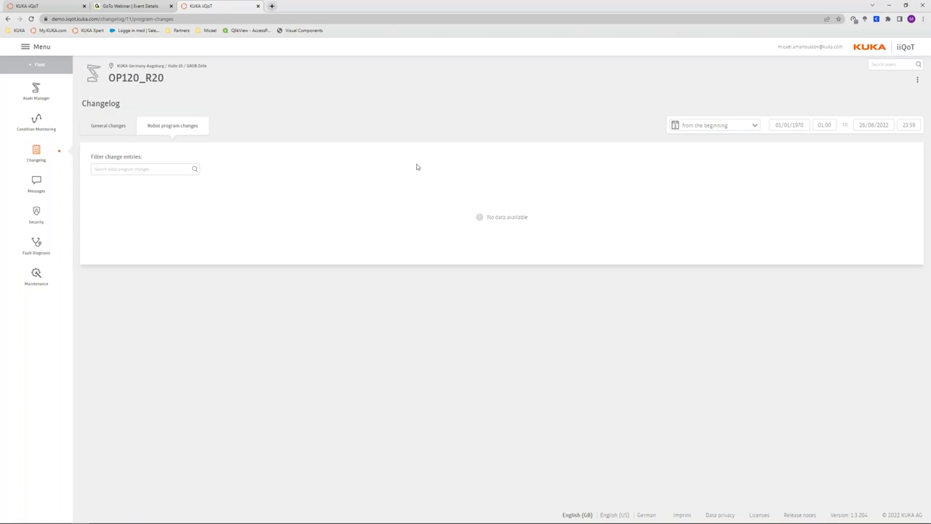
# - Review OP120_R20's general changes, check its robot program changes again, and return to the general changes
pyautogui.click(113, 129)
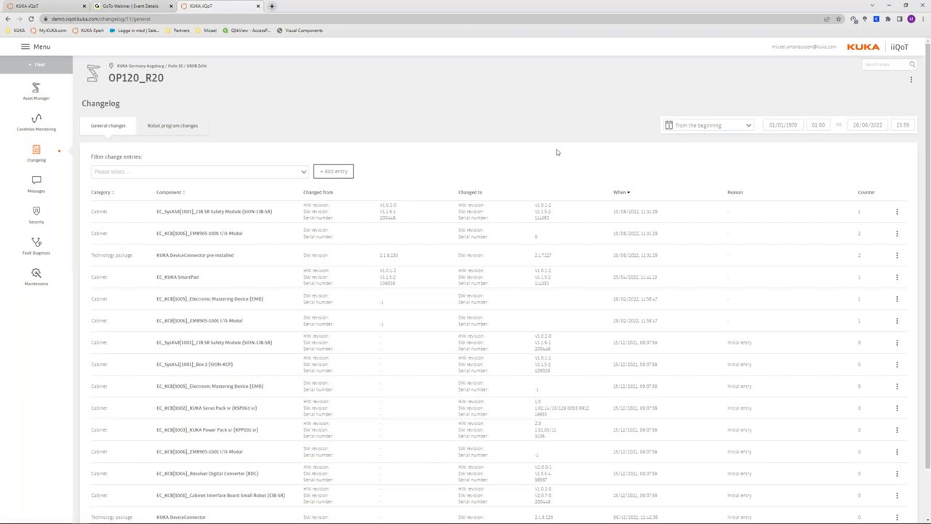
pyautogui.click(178, 129)
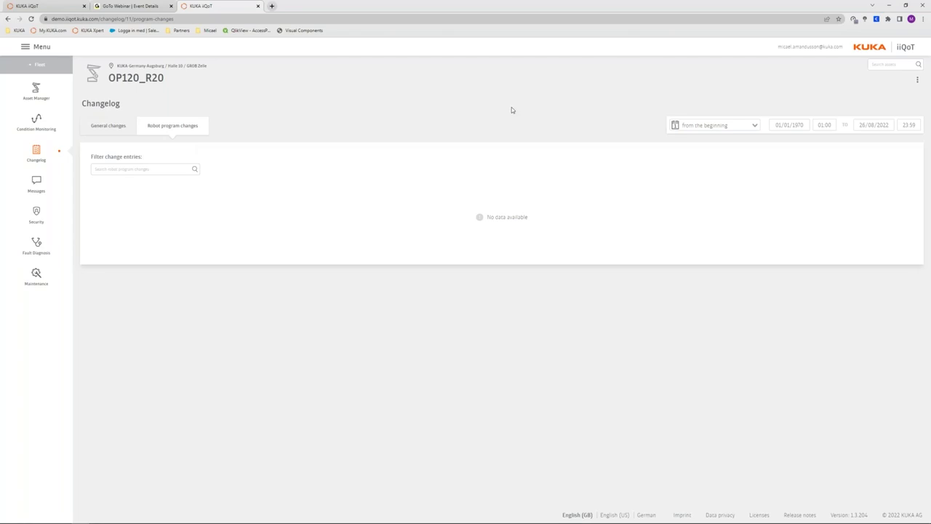
pyautogui.click(118, 126)
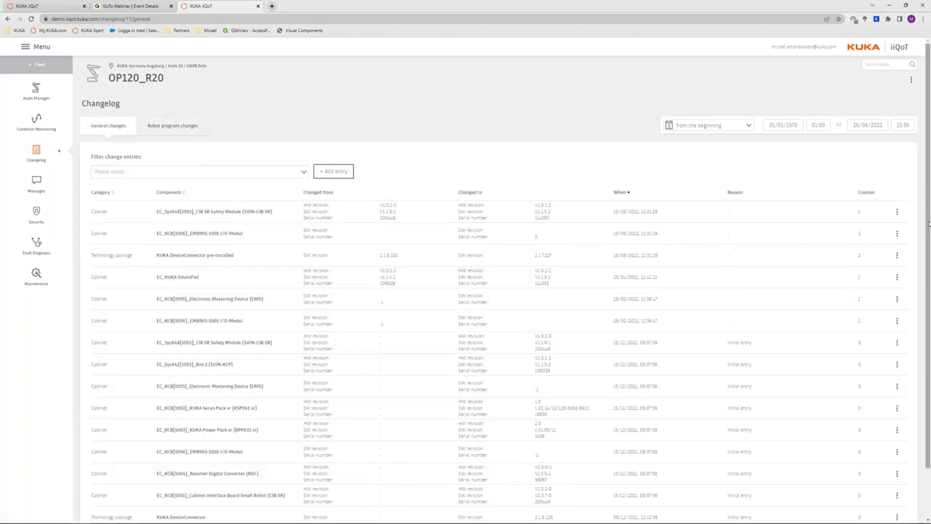
# - View the reason editor for the EM8905-1001 I/O-Modul change entry dated 10/06/2022 and close it without saving a reason
pyautogui.click(898, 237)
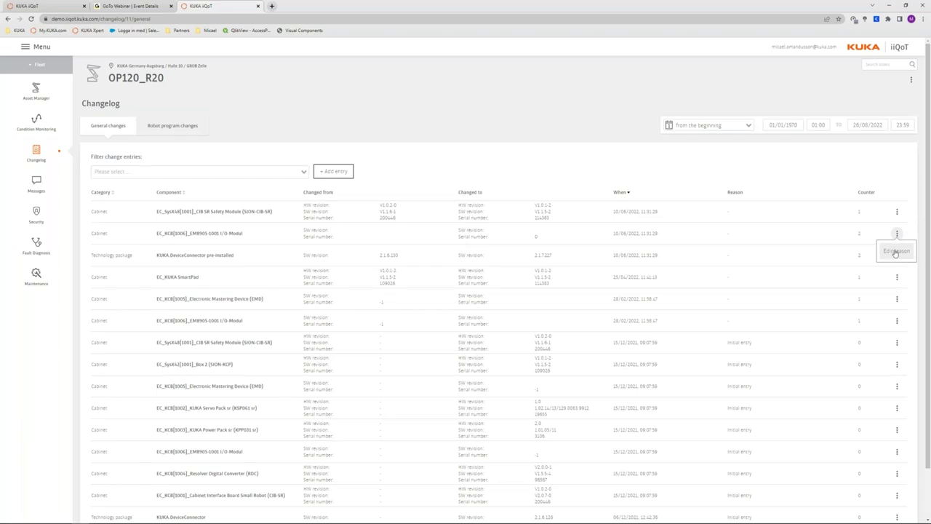
pyautogui.click(895, 252)
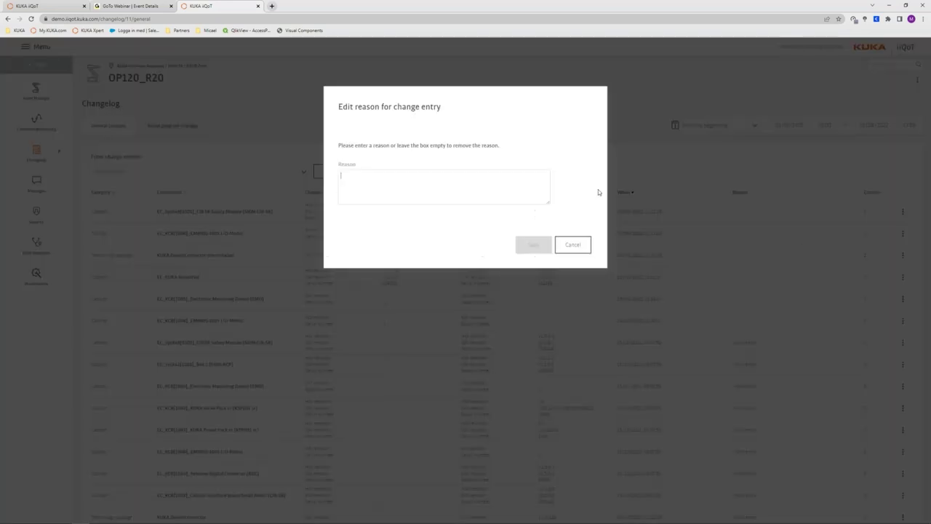
pyautogui.click(572, 247)
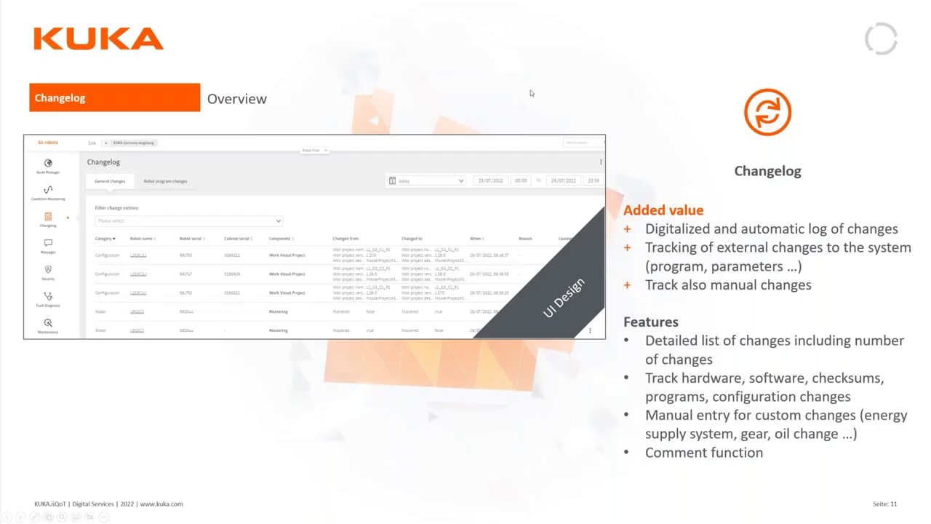
pyautogui.click(531, 80)
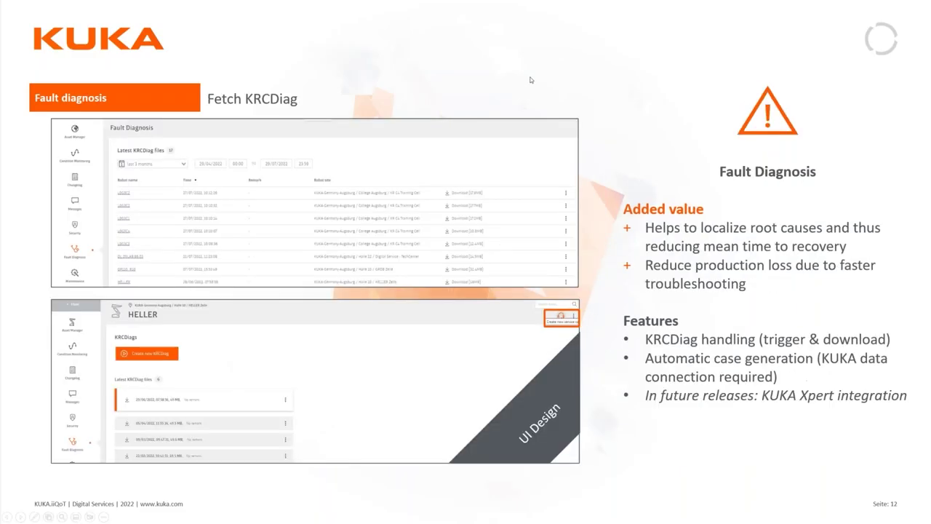